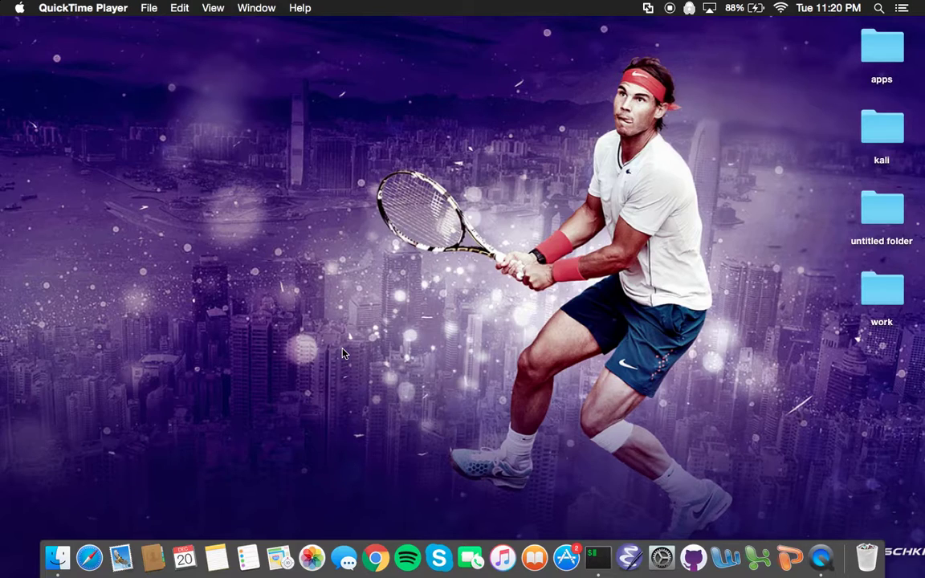
Launch Chrome and search Google for virtualbox.
left_click(375, 558)
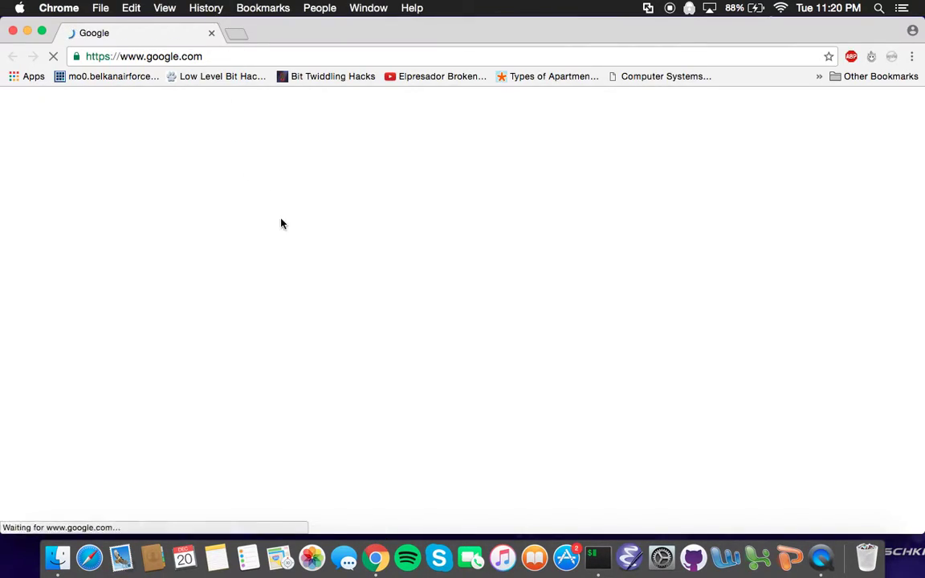
type("vir")
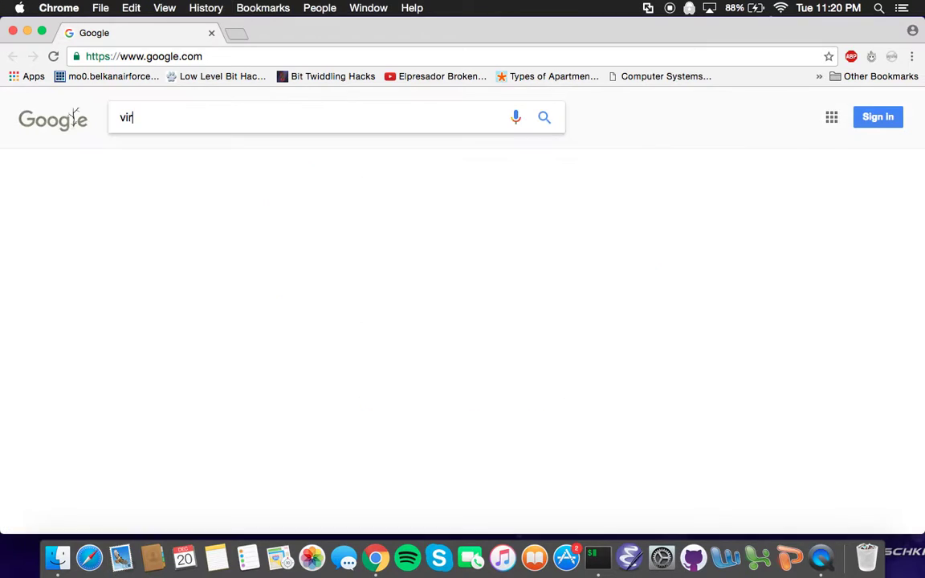
type("tualbox")
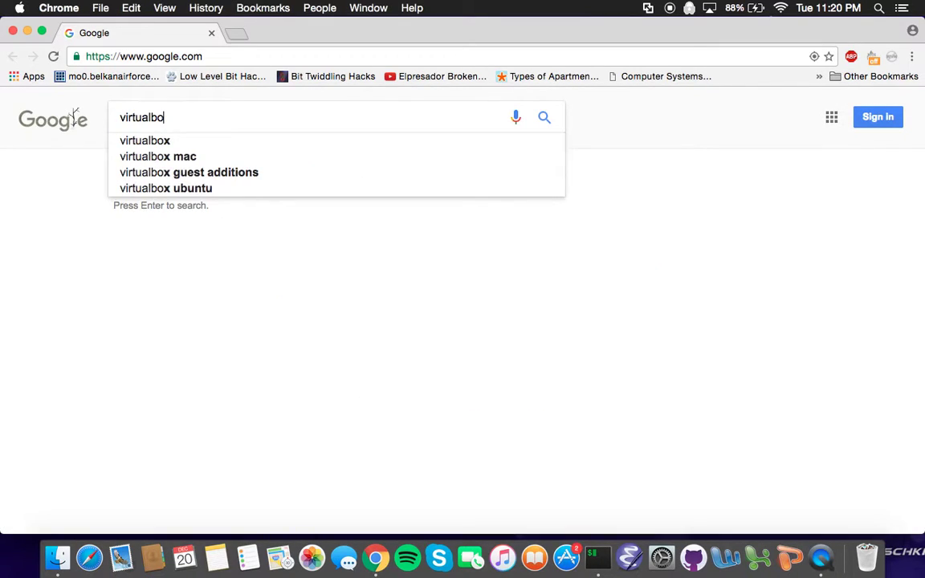
key("Return")
scroll(258, 263, "down", 5)
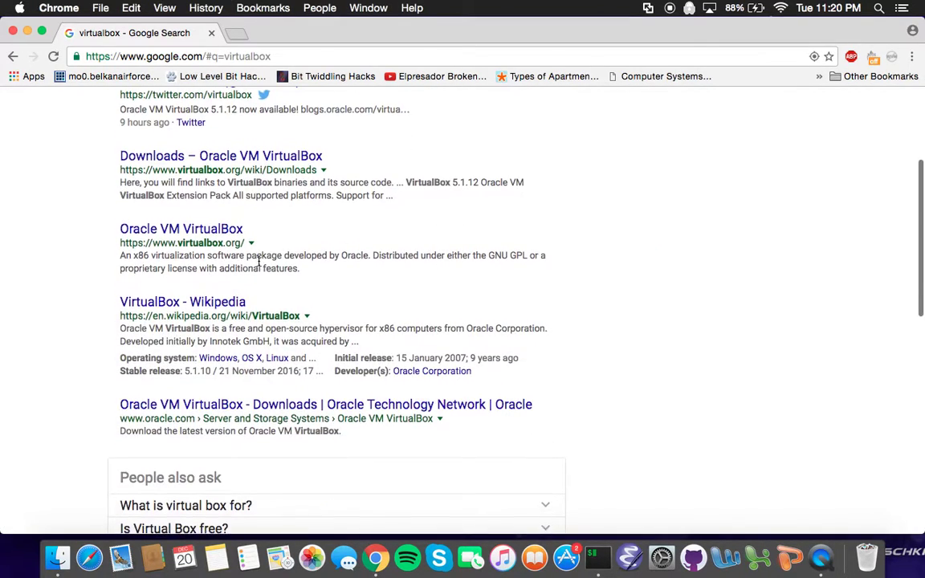
scroll(258, 263, "up", 1)
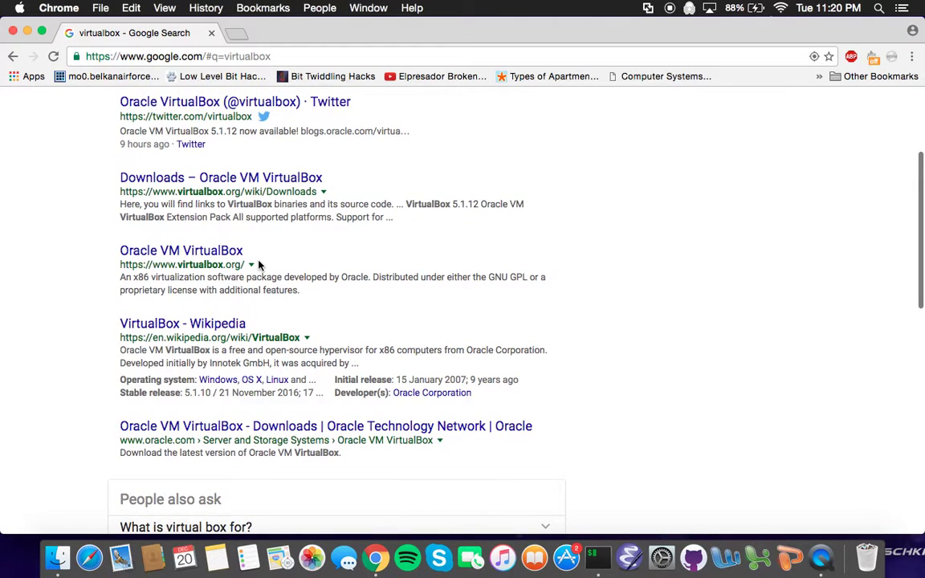
Browse the Oracle VirtualBox site's downloads page, then close the browser window.
left_click(211, 252)
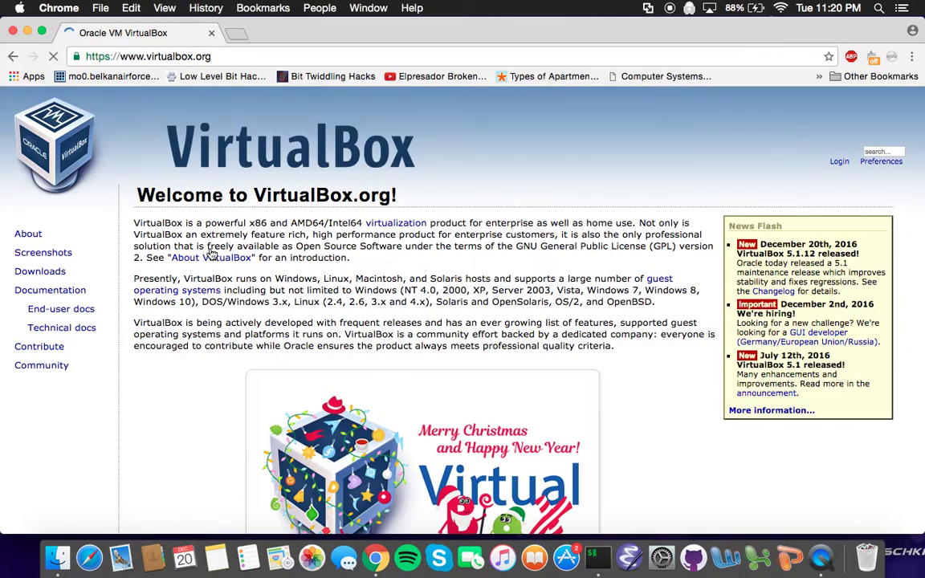
scroll(212, 252, "down", 1)
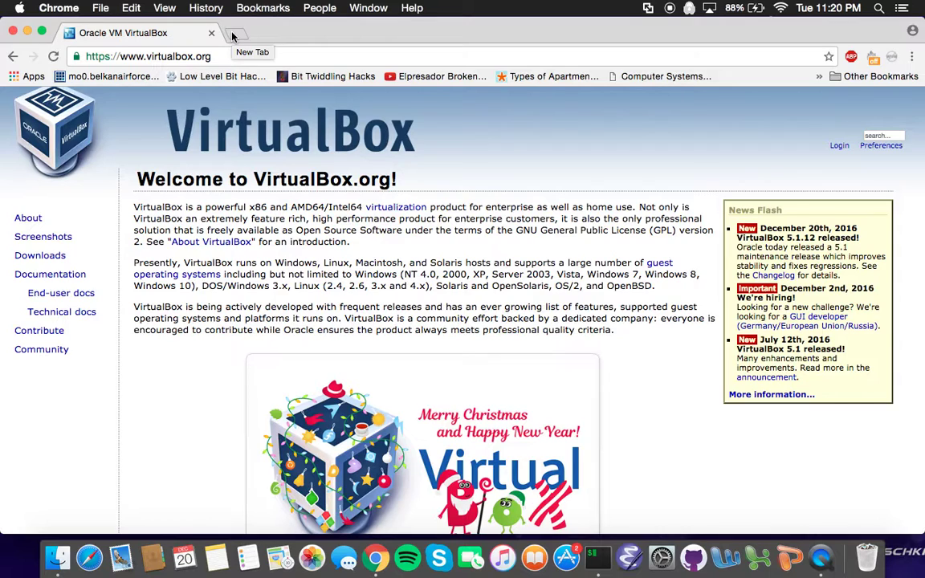
left_click(69, 256)
scroll(411, 391, "down", 5)
scroll(411, 389, "up", 5)
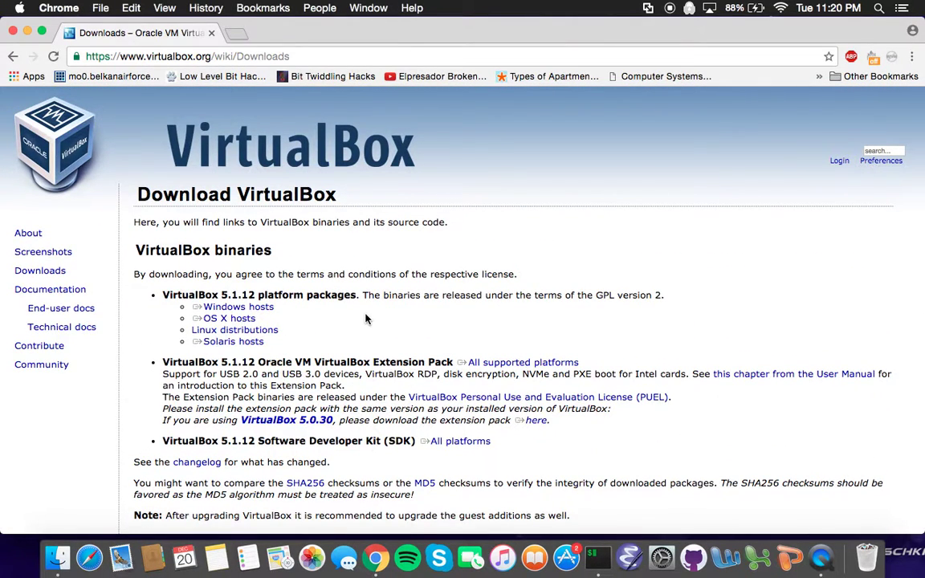
left_click(13, 55)
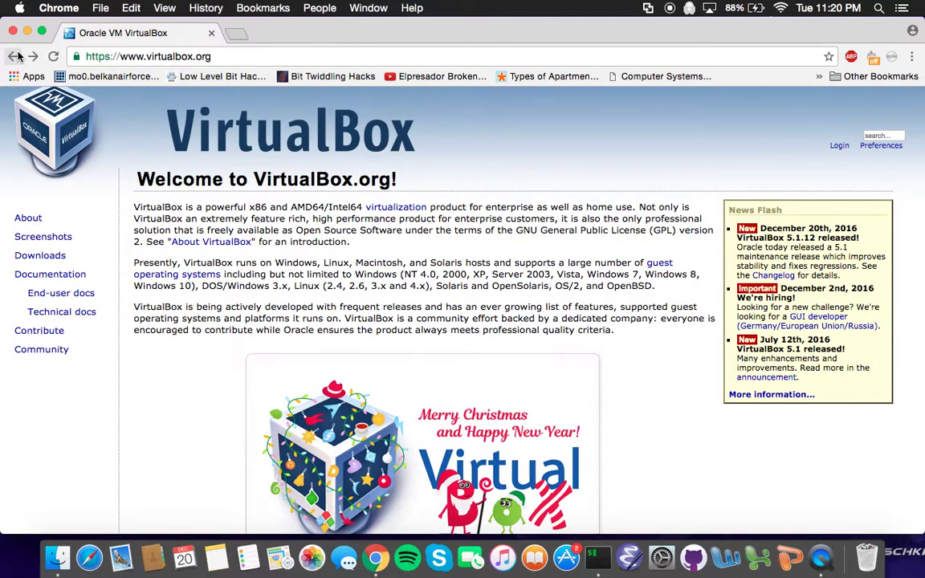
left_click(13, 31)
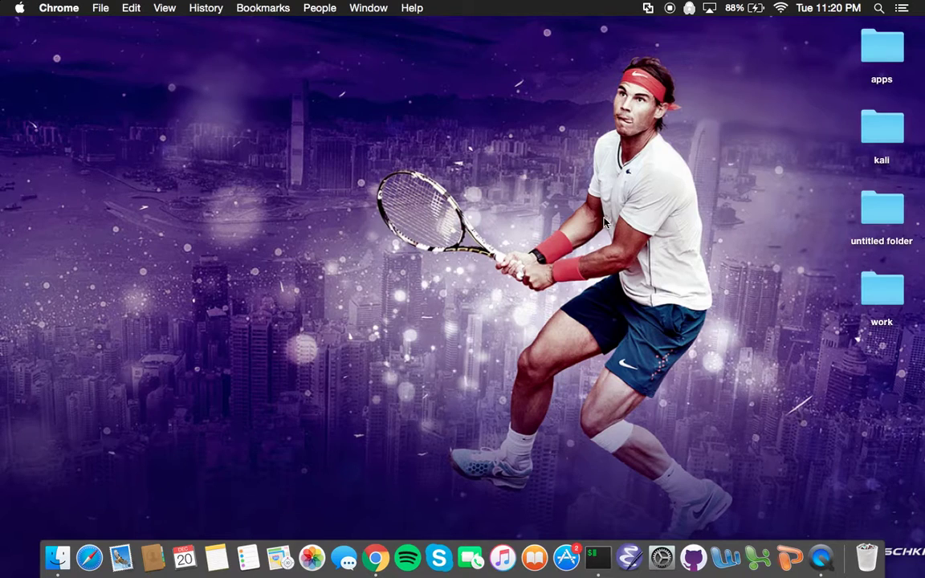
In a new Chrome window, search for 'kali linux' and open the kali.org result.
left_click(376, 559)
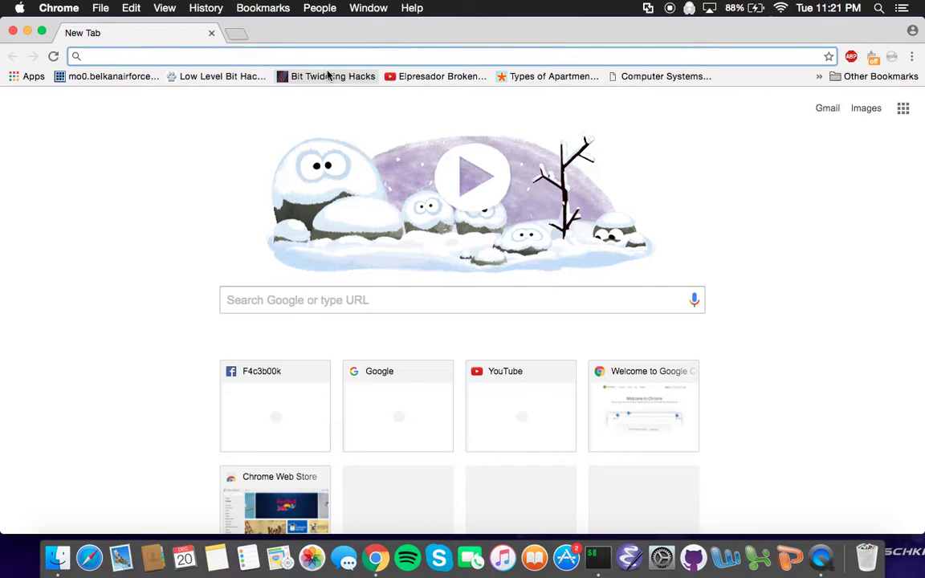
left_click(302, 301)
type("ka")
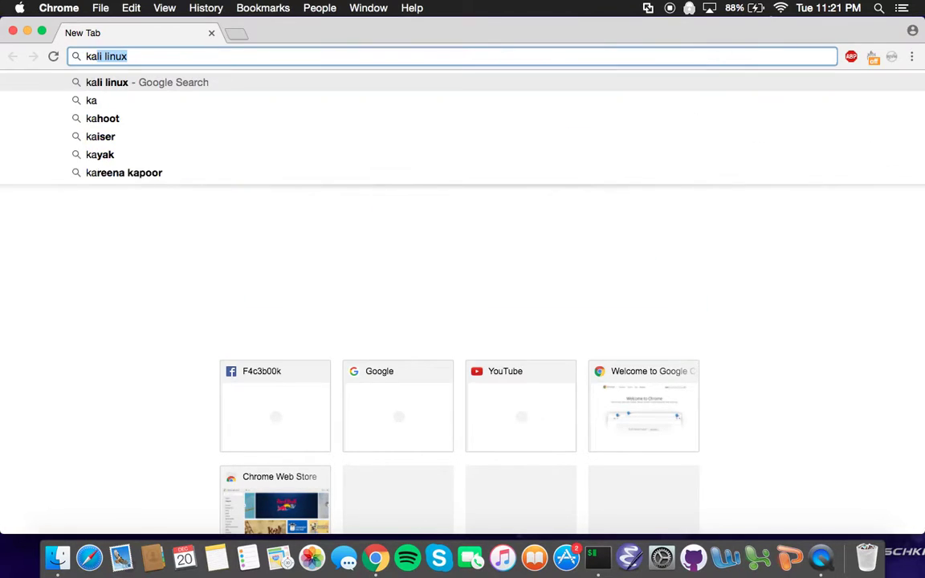
type("li linu")
key("BackSpace")
type("inuc")
key("Return")
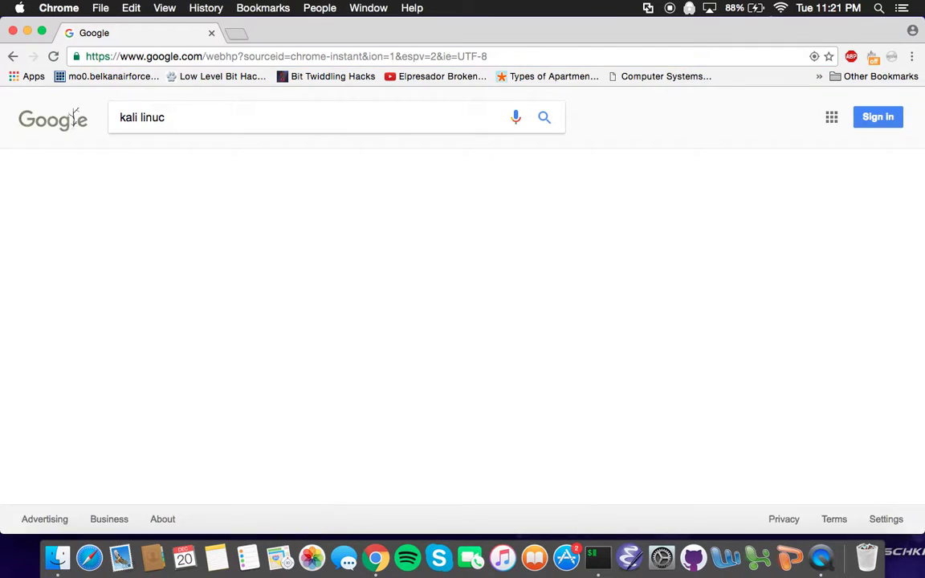
left_click(258, 227)
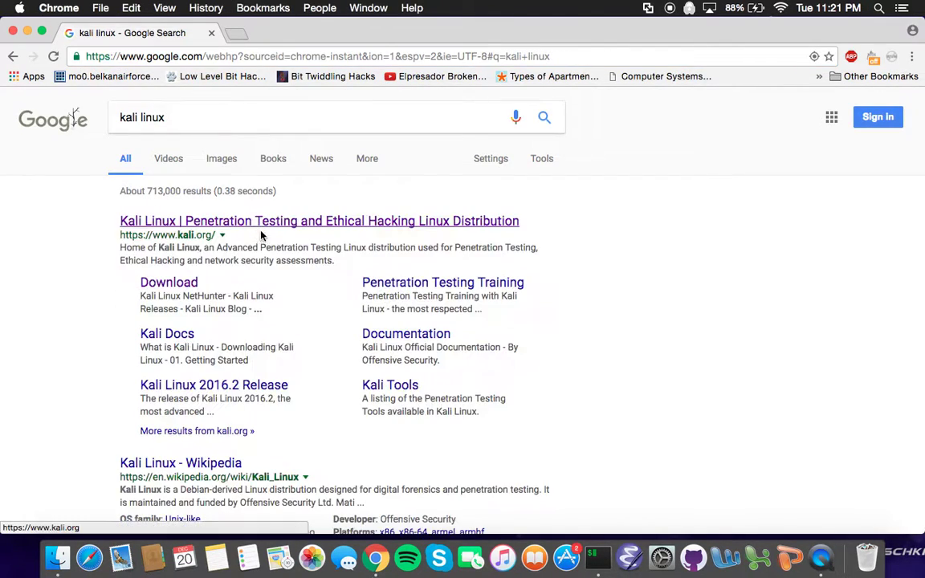
left_click(212, 223)
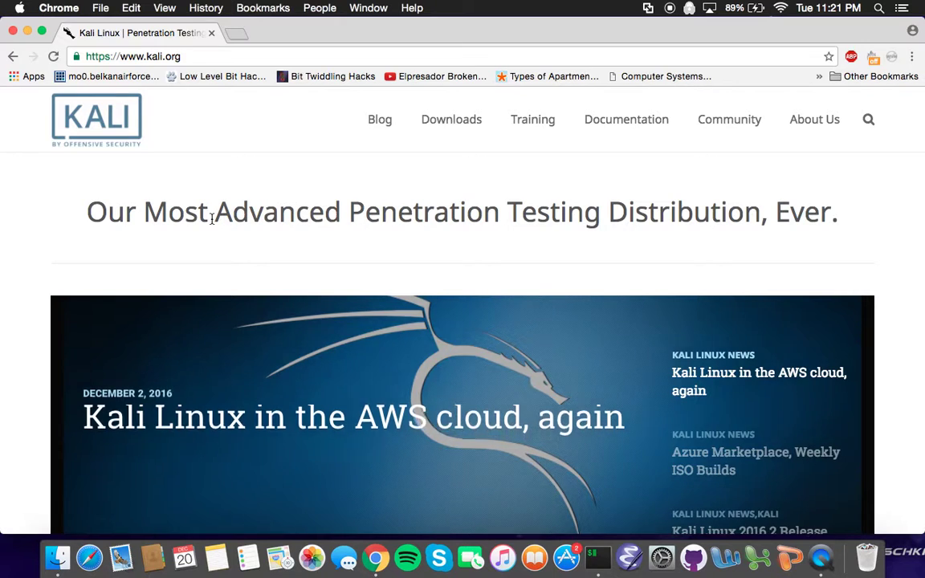
Scroll the kali.org home page and reveal the Downloads navigation dropdown.
scroll(211, 221, "down", 10)
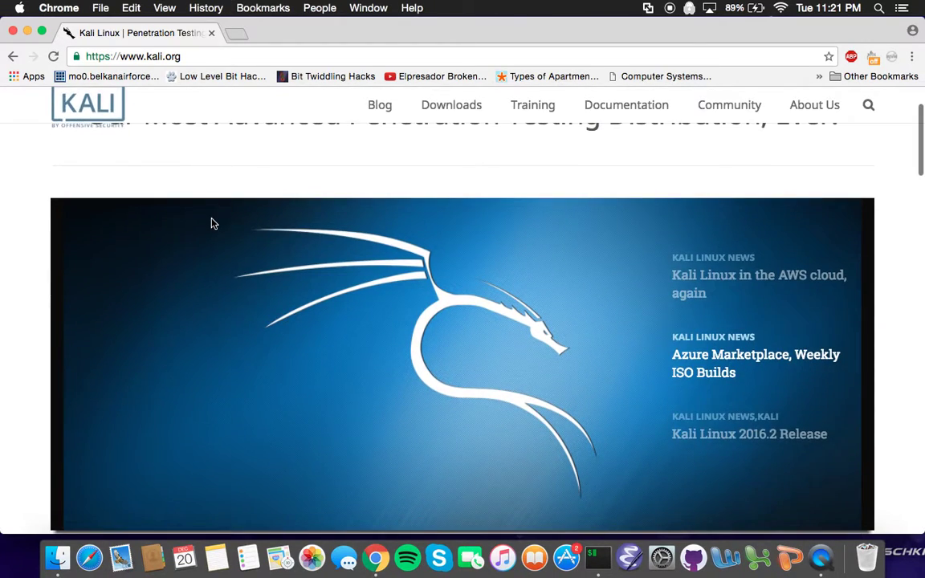
scroll(212, 223, "down", 10)
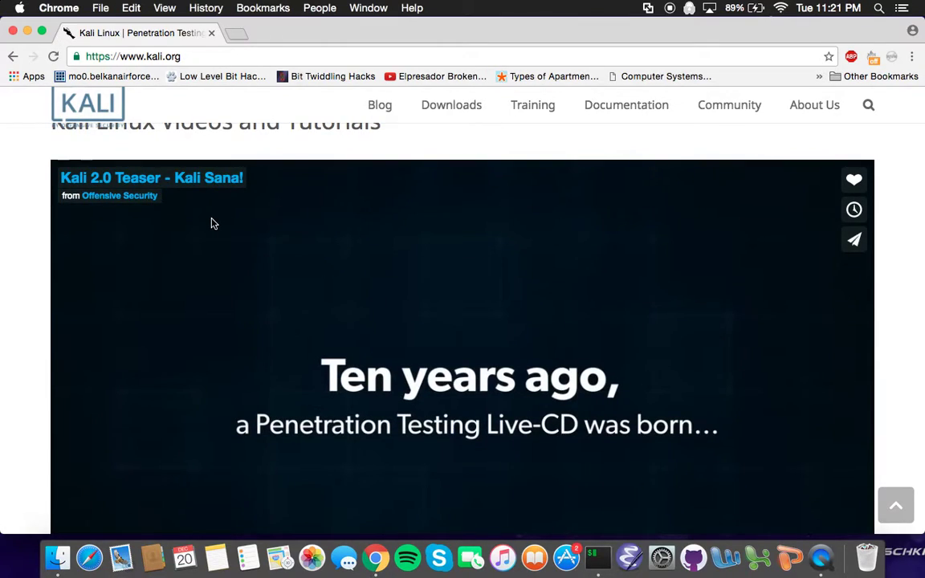
scroll(212, 223, "down", 5)
scroll(212, 224, "up", 15)
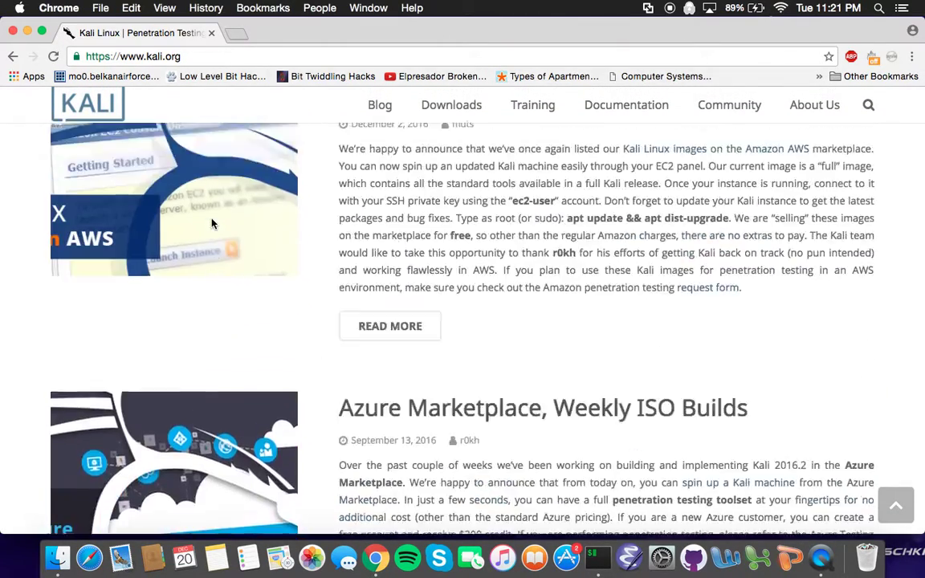
mouse_move(441, 109)
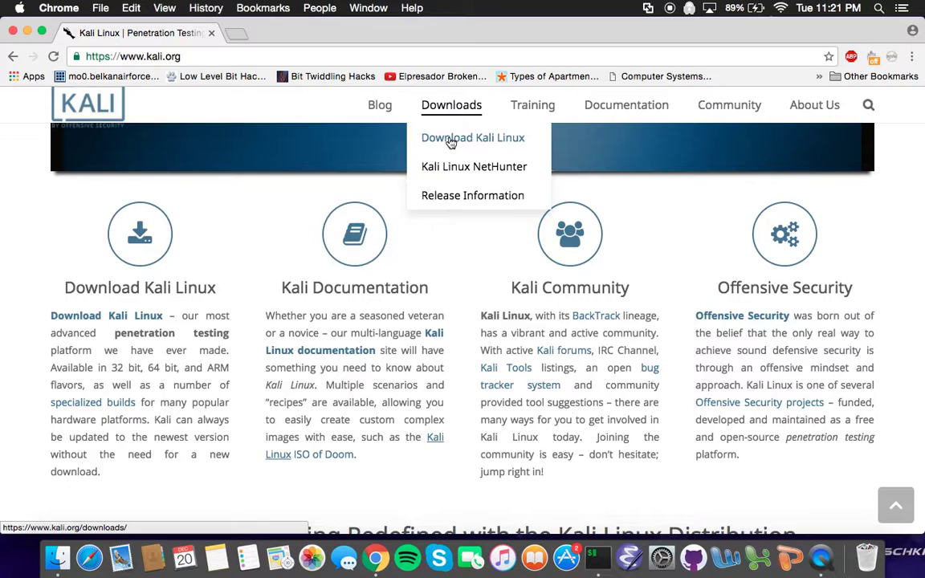
Open Download Kali Linux and scroll to the VMware, VirtualBox and ARM images section.
left_click(451, 143)
scroll(582, 326, "down", 3)
scroll(583, 329, "down", 3)
scroll(584, 329, "up", 6)
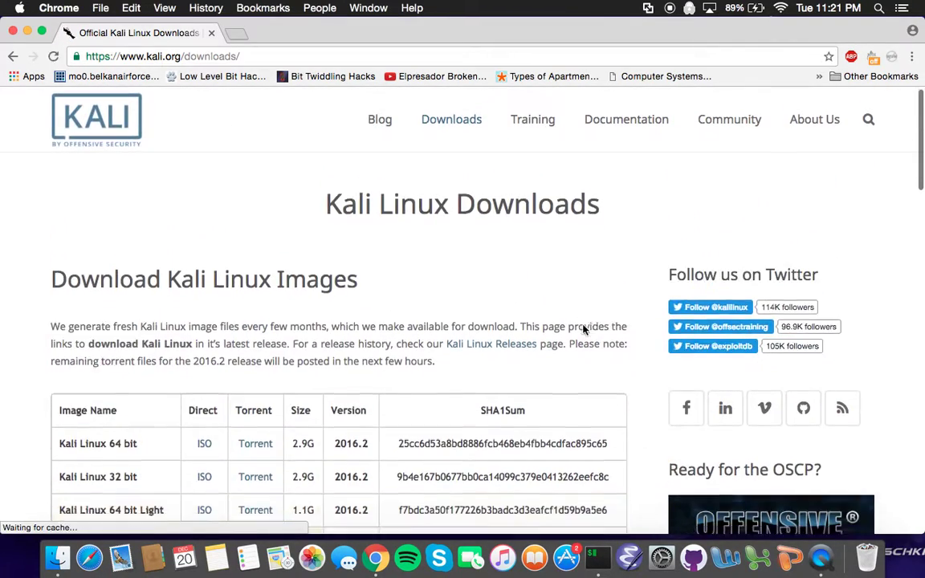
scroll(584, 329, "down", 2)
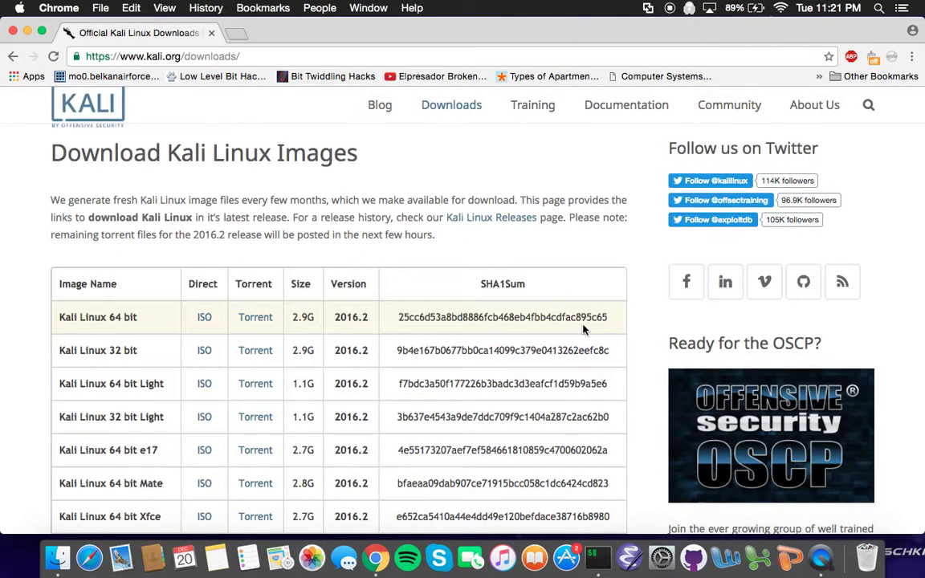
scroll(583, 330, "down", 10)
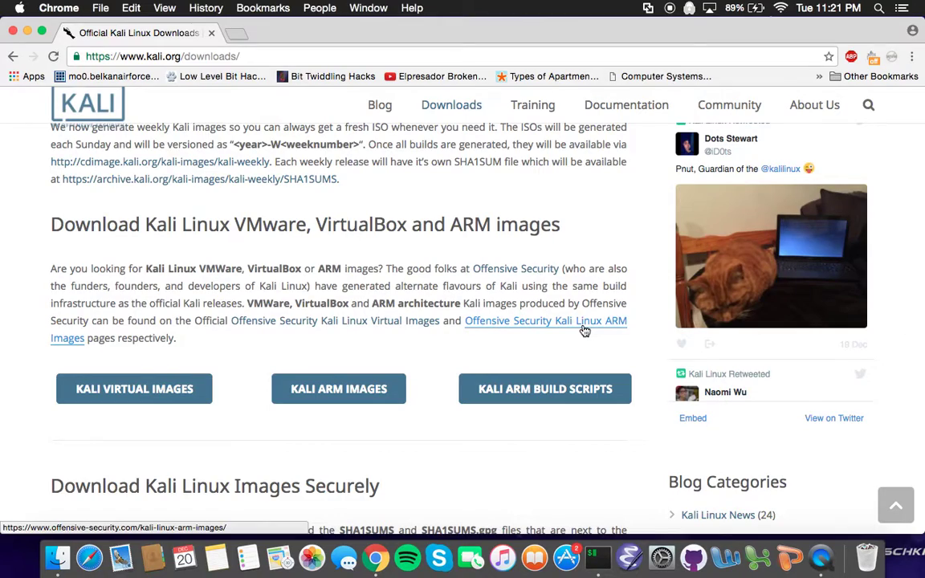
scroll(584, 330, "down", 6)
scroll(583, 330, "up", 6)
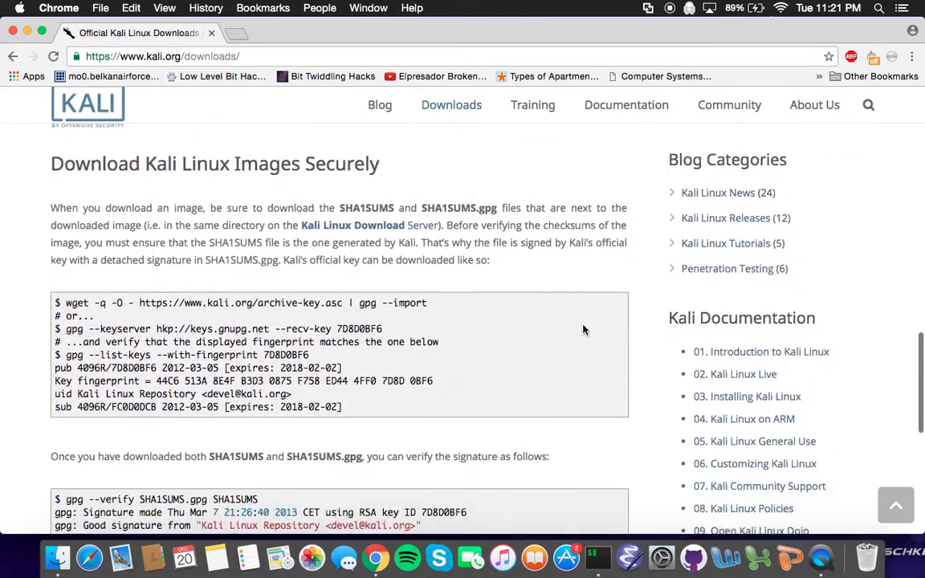
scroll(583, 330, "up", 1)
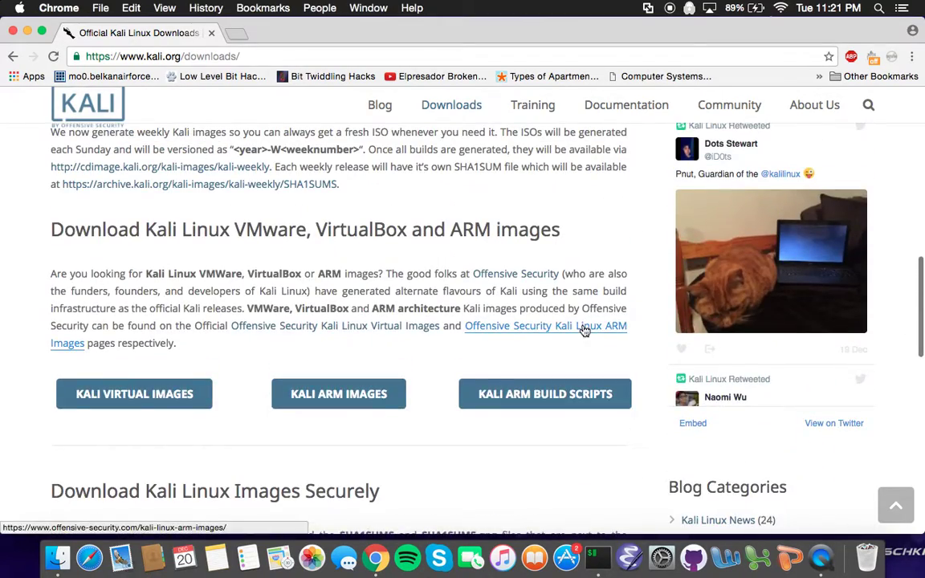
Open the Offensive Security page of Kali virtual machine images.
left_click(173, 395)
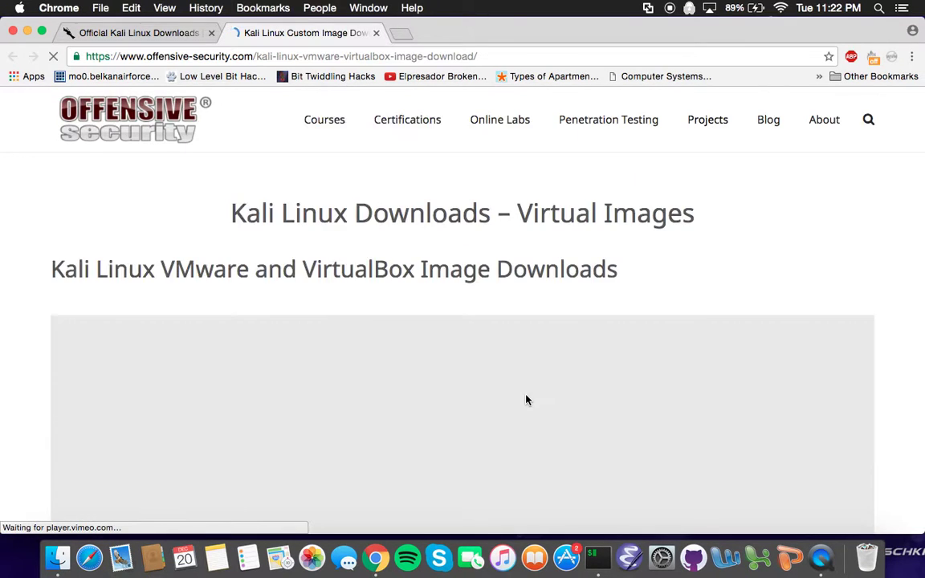
scroll(526, 399, "down", 3)
scroll(525, 399, "down", 10)
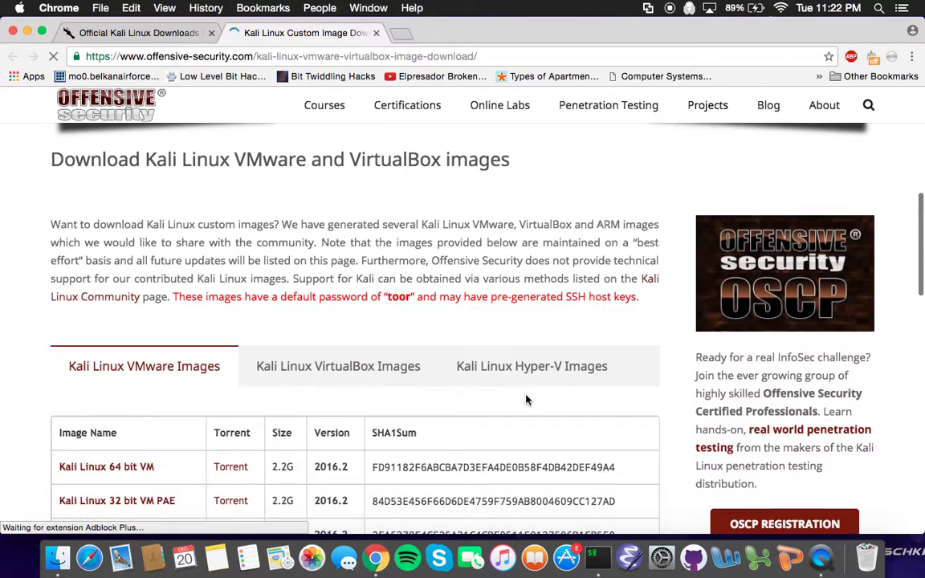
scroll(525, 399, "down", 1)
scroll(525, 399, "up", 2)
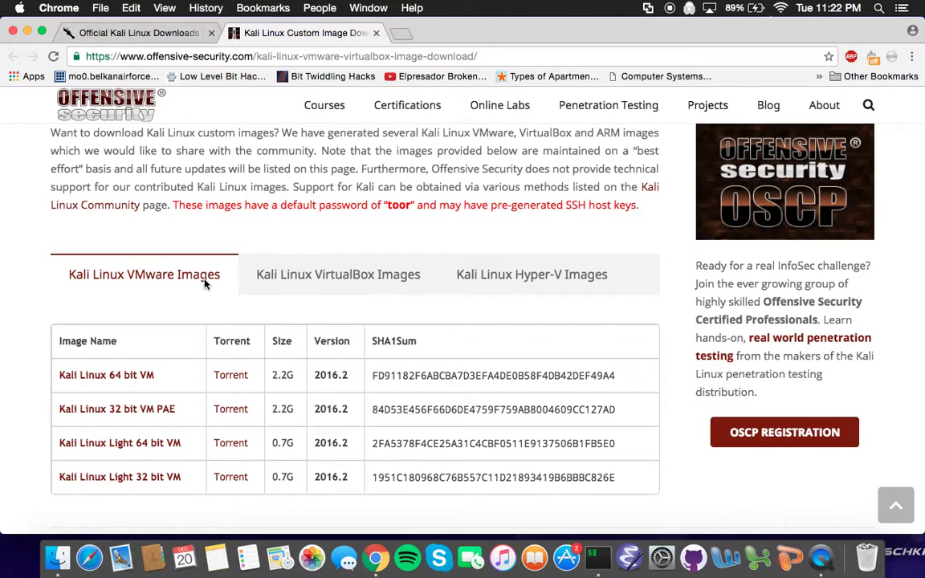
Show the Kali VirtualBox images table, check the 64 bit VBox SHA1, and unmaximize Chrome.
left_click(304, 277)
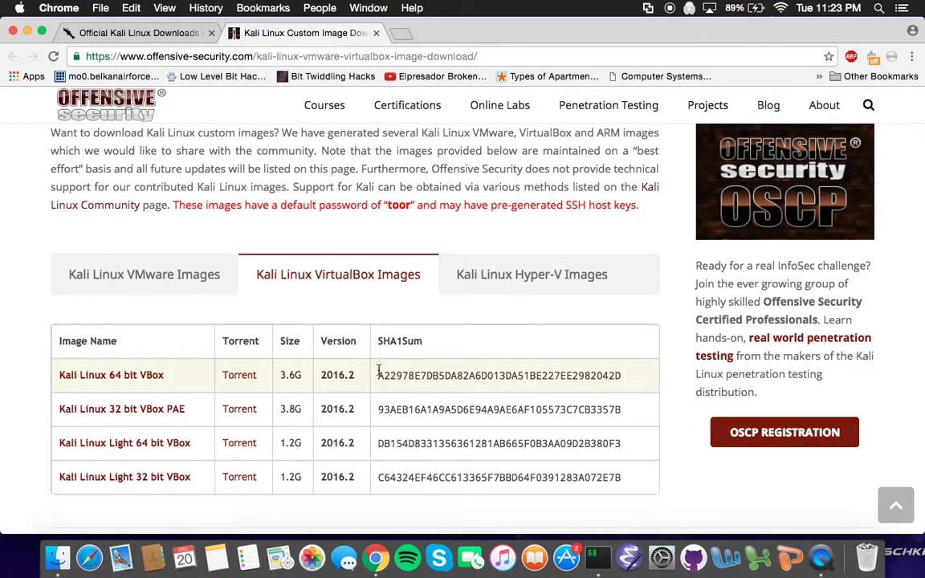
left_click_drag(381, 370, 597, 369)
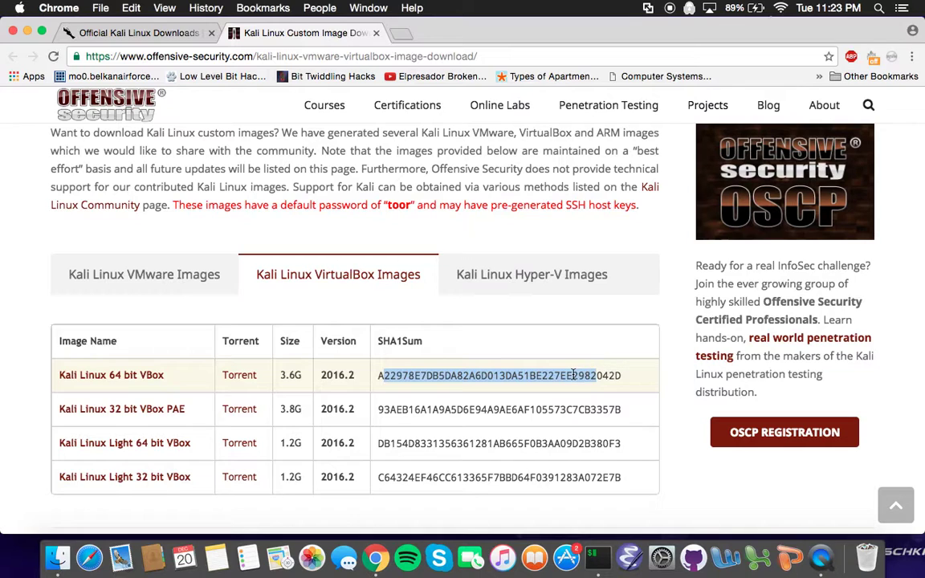
left_click(574, 374)
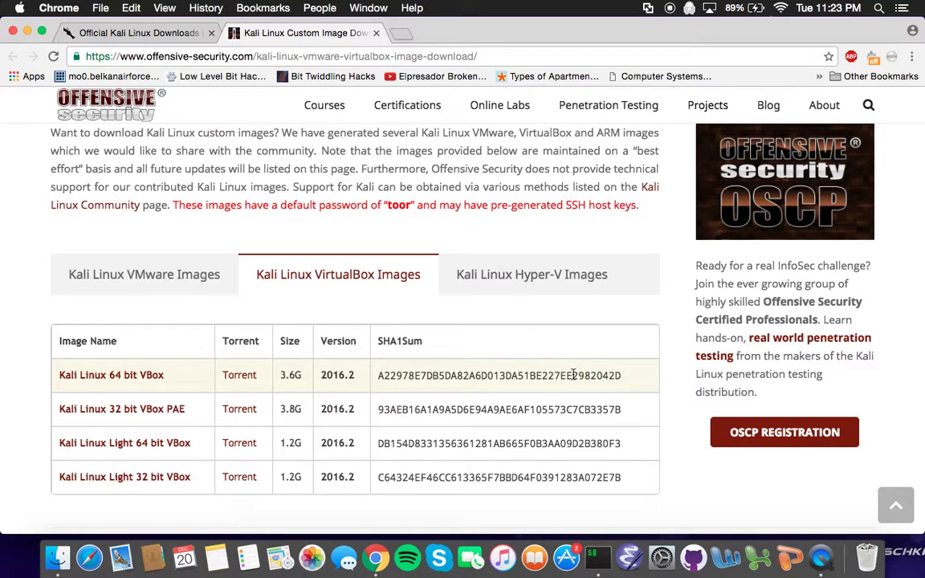
double_click(510, 42)
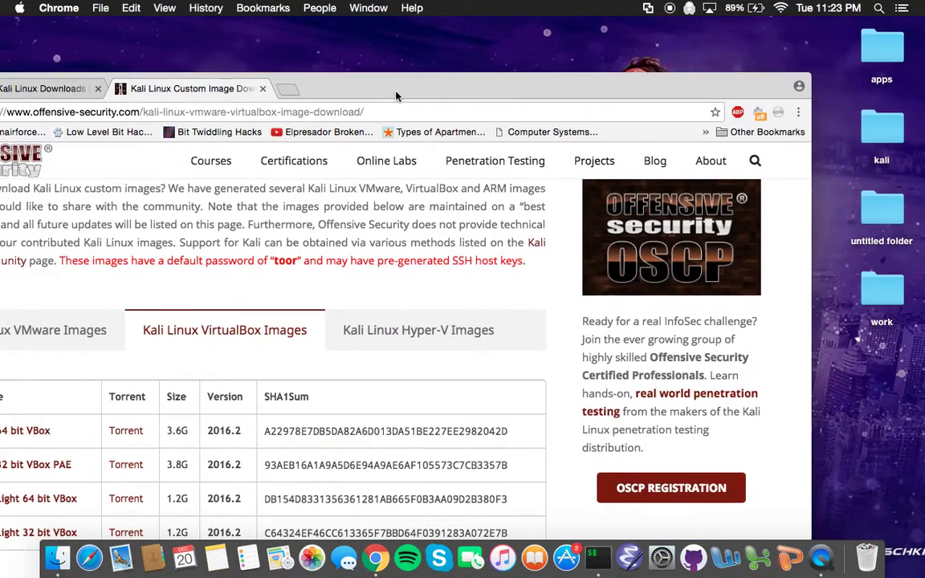
Hide Chrome, launch VirtualBox via Spotlight search 'vir', and select the desktop kali folder.
left_click(96, 97)
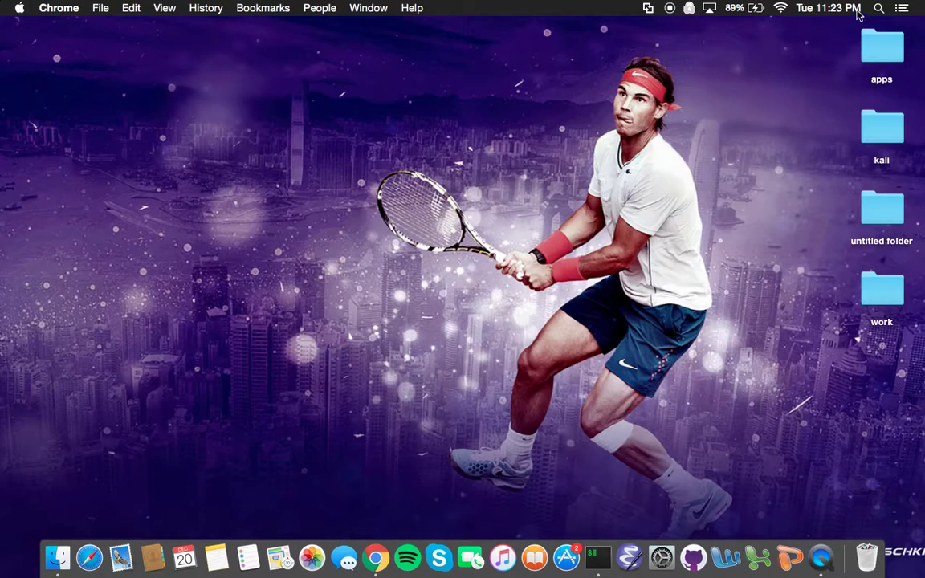
left_click(879, 7)
type("vir")
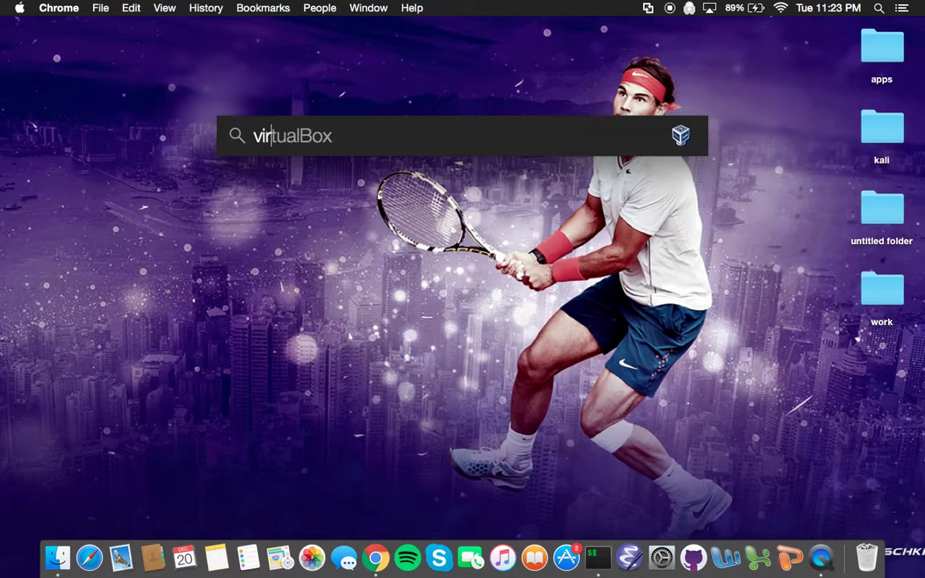
key("Return")
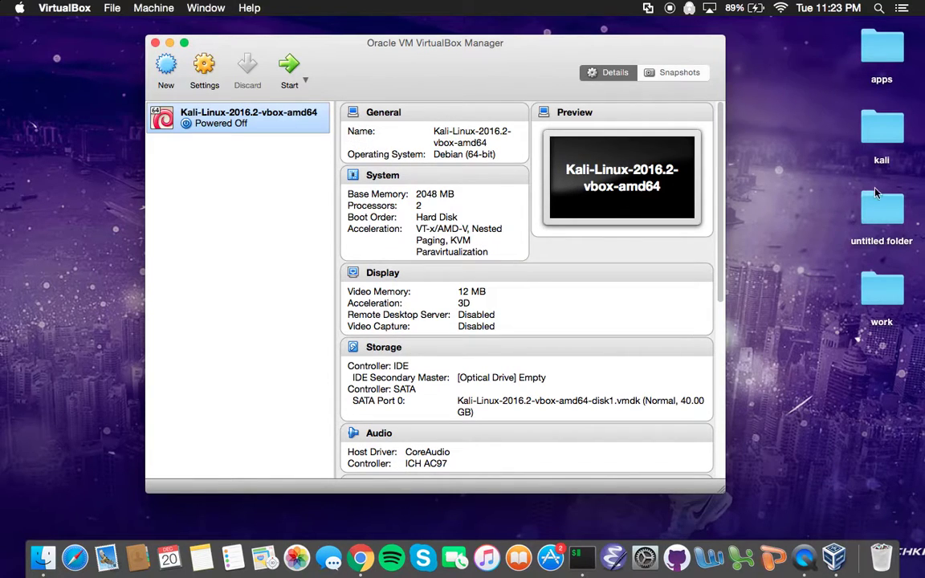
left_click(887, 132)
Open the kali folder holding Kali-Linux-2016.2-vbox-amd64.ova and move its window beside VirtualBox Manager.
double_click(887, 133)
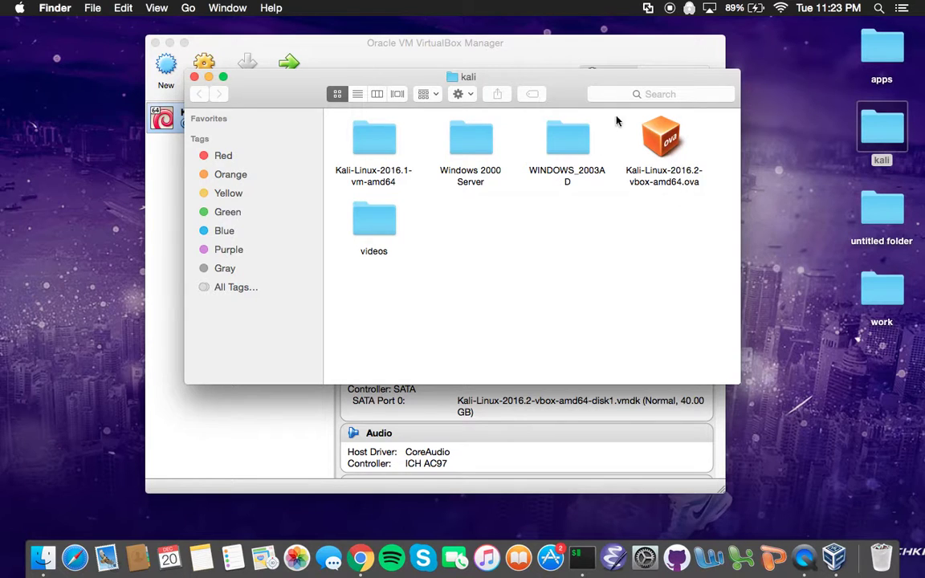
left_click_drag(553, 93, 783, 114)
left_click_drag(454, 47, 455, 29)
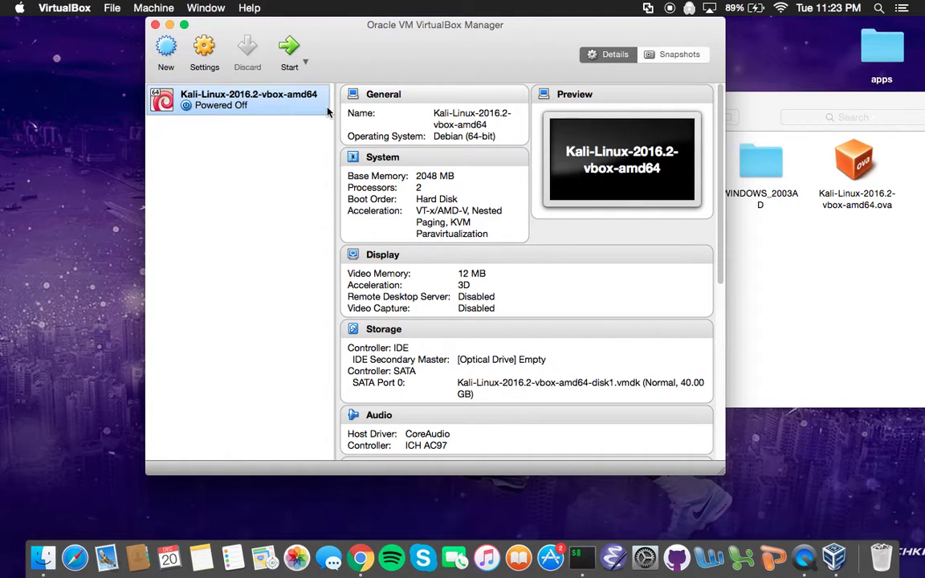
left_click(114, 8)
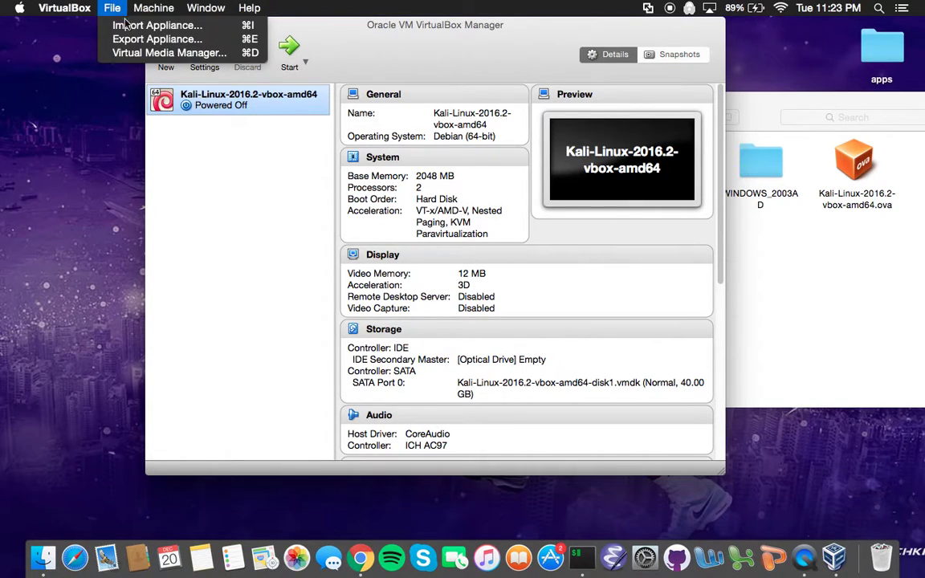
left_click(129, 25)
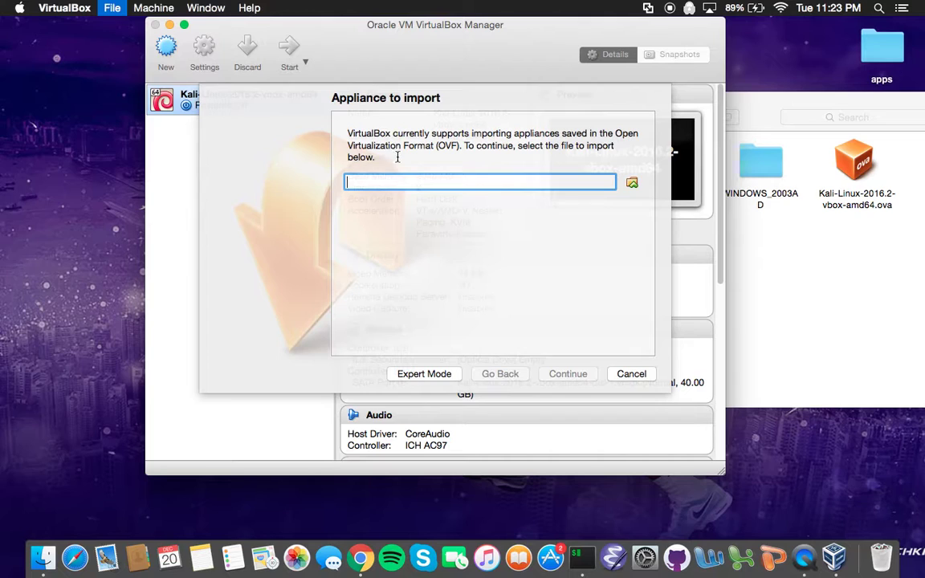
left_click(632, 185)
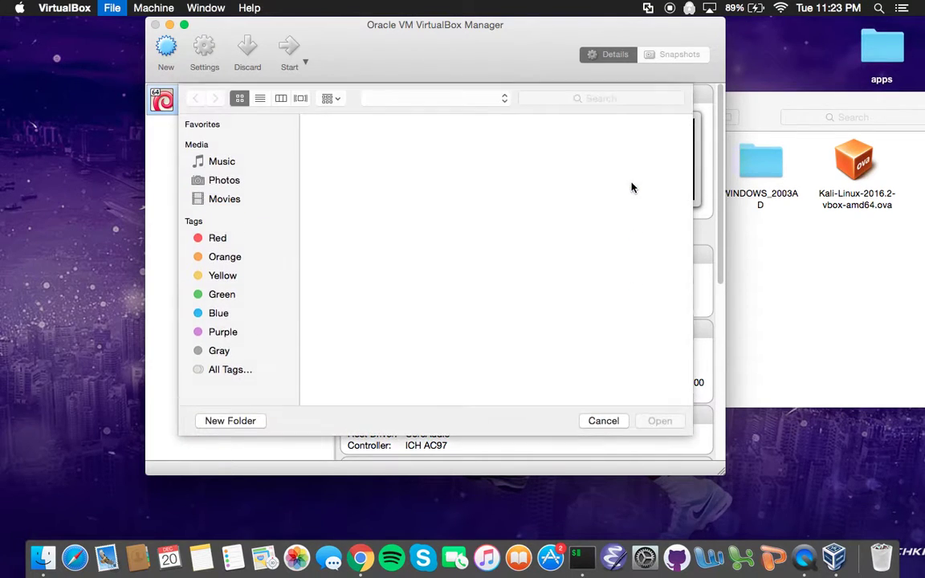
left_click(459, 97)
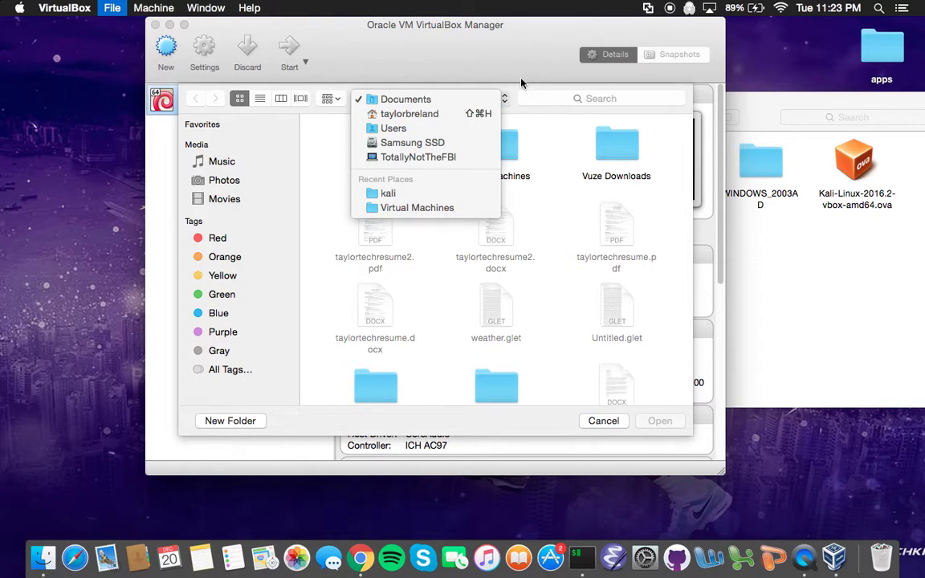
left_click(521, 82)
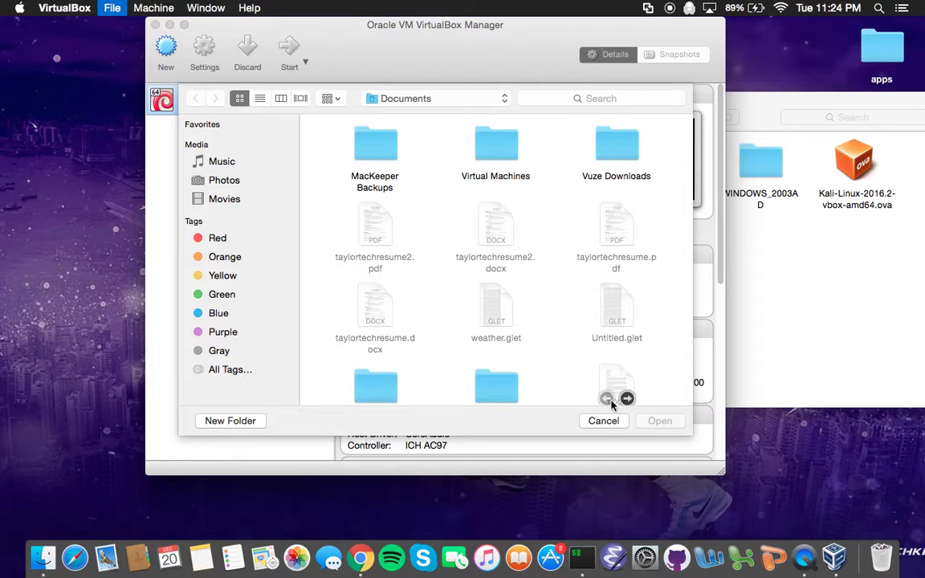
left_click(604, 420)
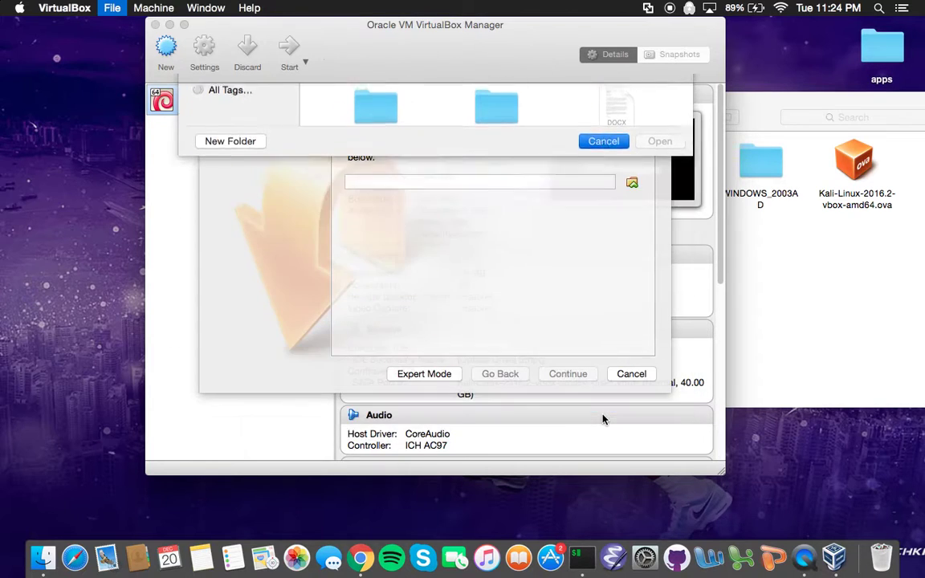
left_click(620, 373)
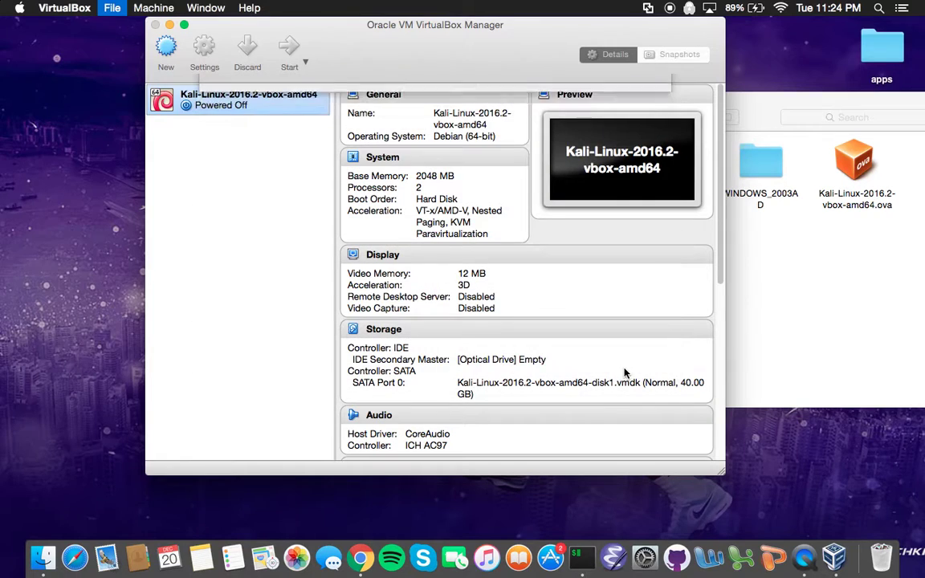
Start the Kali-Linux-2016.2-vbox-amd64 VM, dismiss the capture notice, and boot from GRUB immediately.
double_click(247, 105)
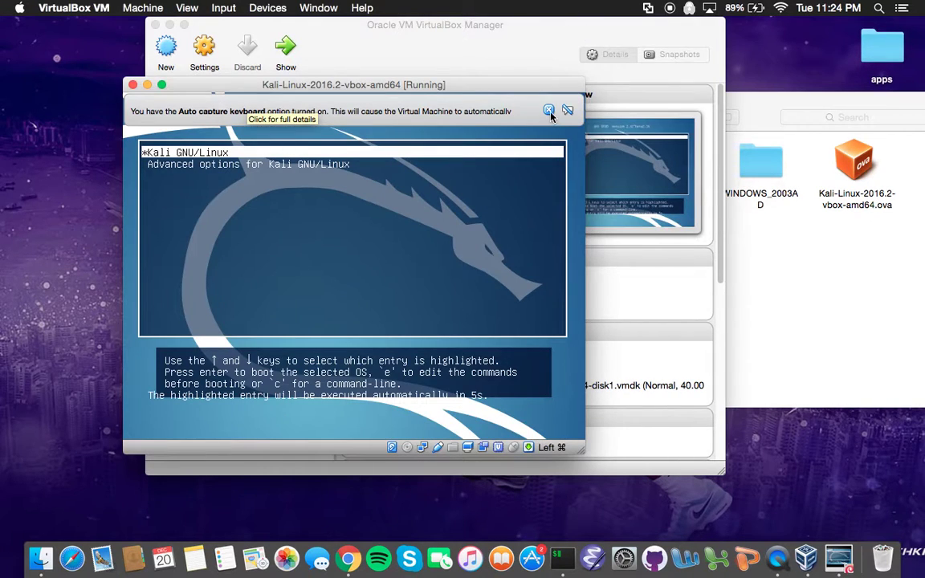
left_click(548, 109)
key("Return")
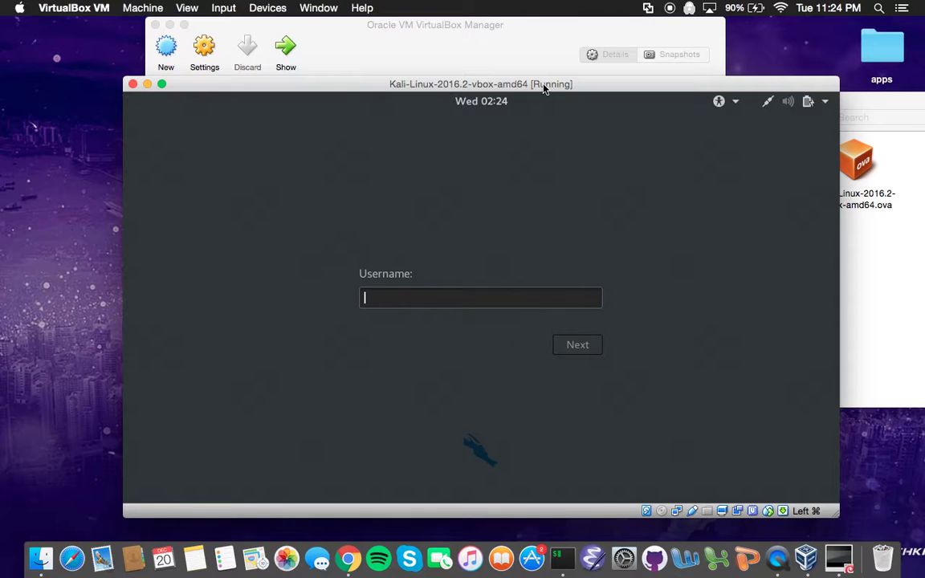
Switch between VirtualBox Manager and the Kali VM window, then move the VM window aside.
left_click(518, 53)
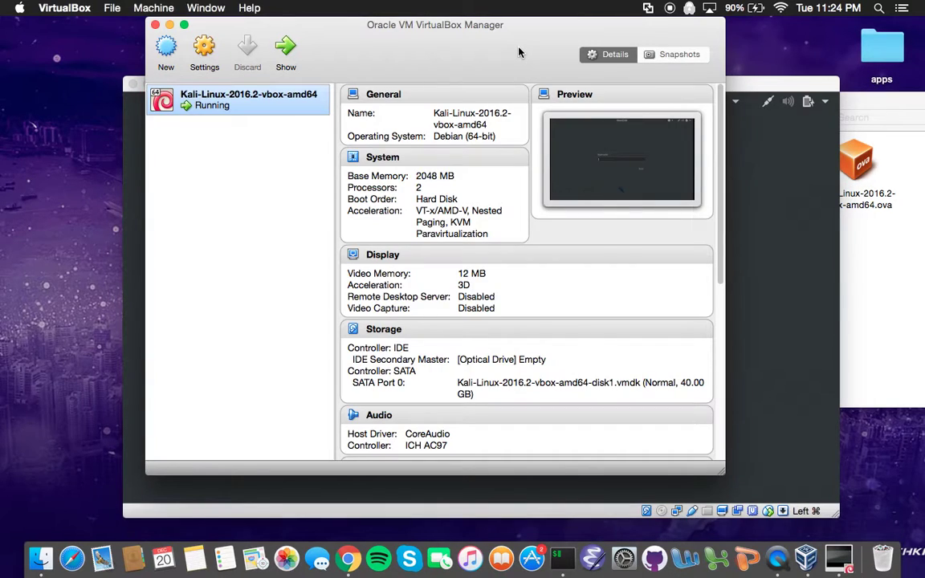
left_click(766, 84)
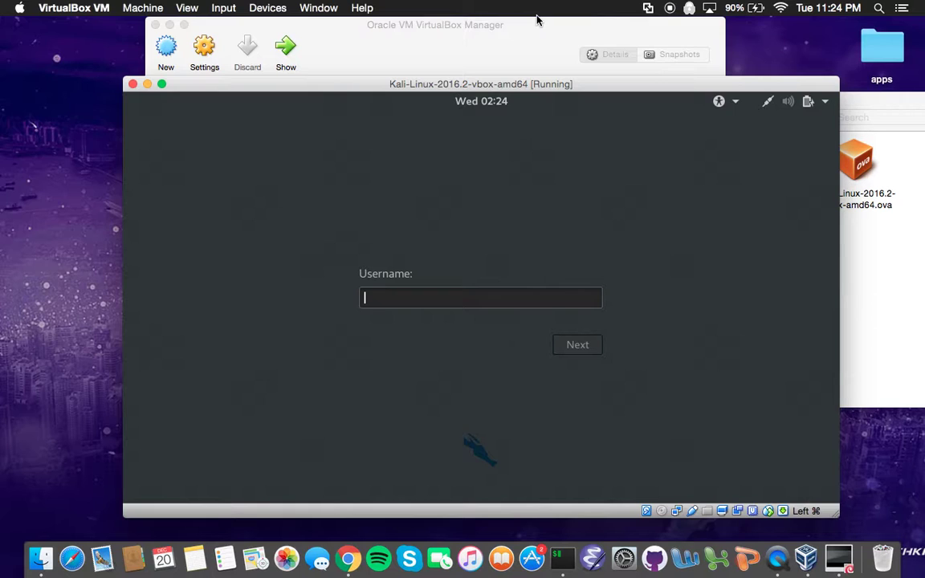
left_click(532, 40)
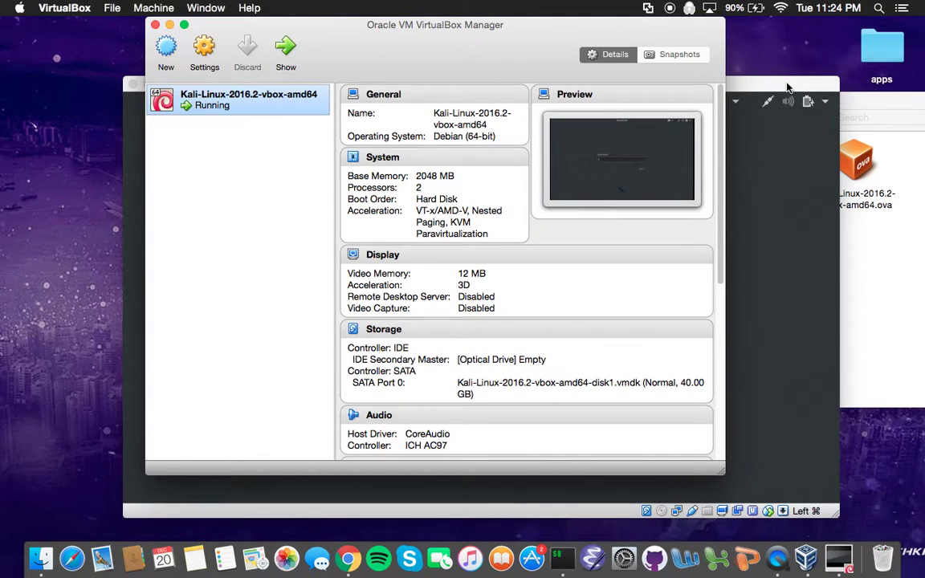
left_click(767, 89)
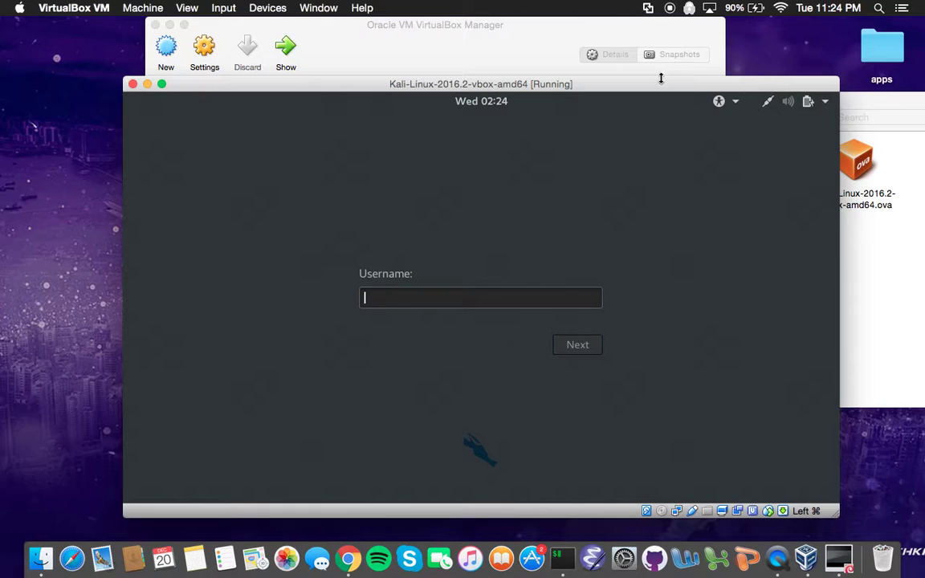
left_click_drag(336, 88, 372, 95)
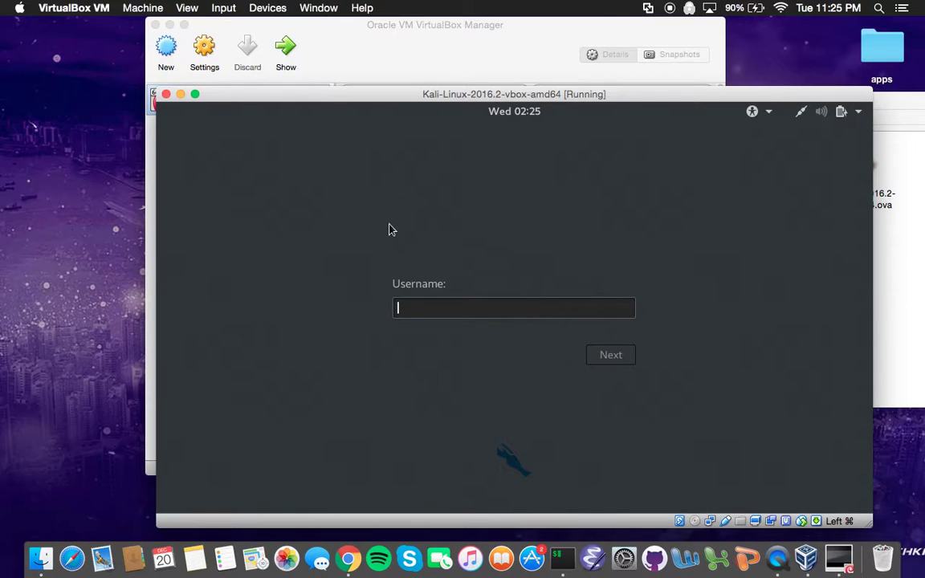
Log in to Kali as root with the account password.
type("root")
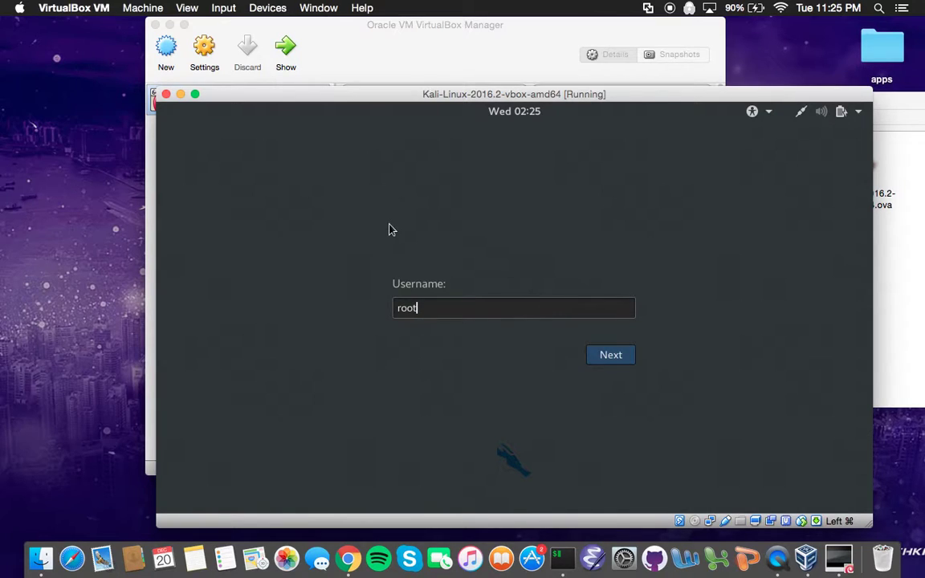
key("Return")
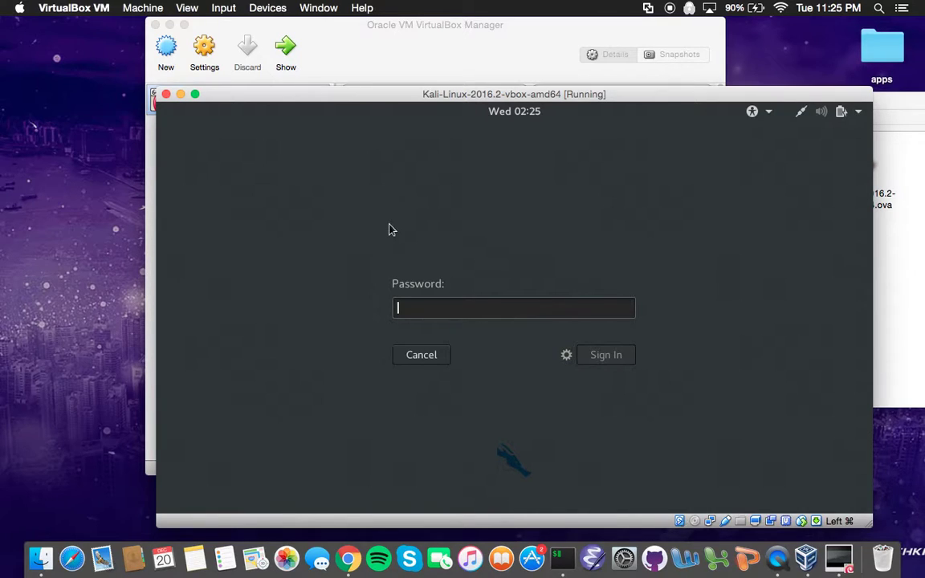
type("toor")
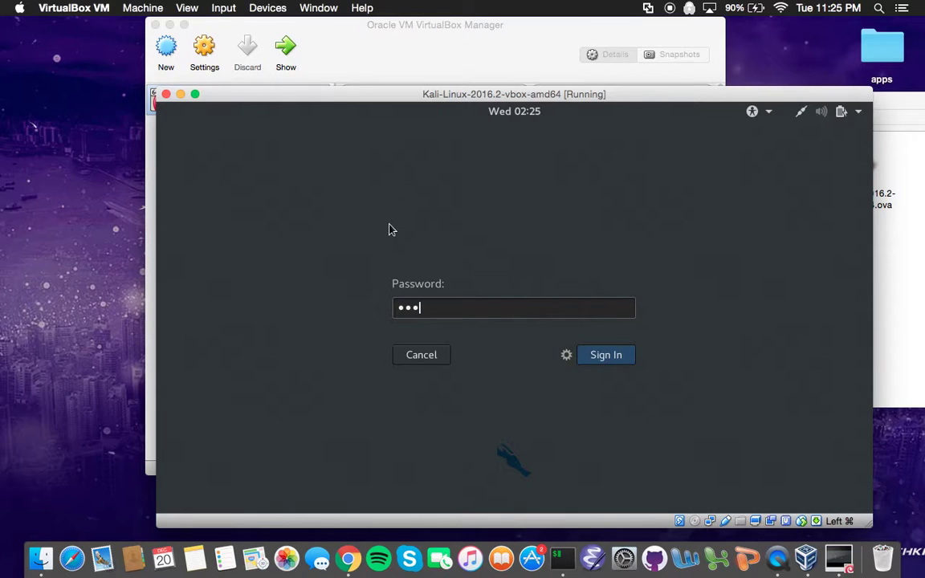
key("Return")
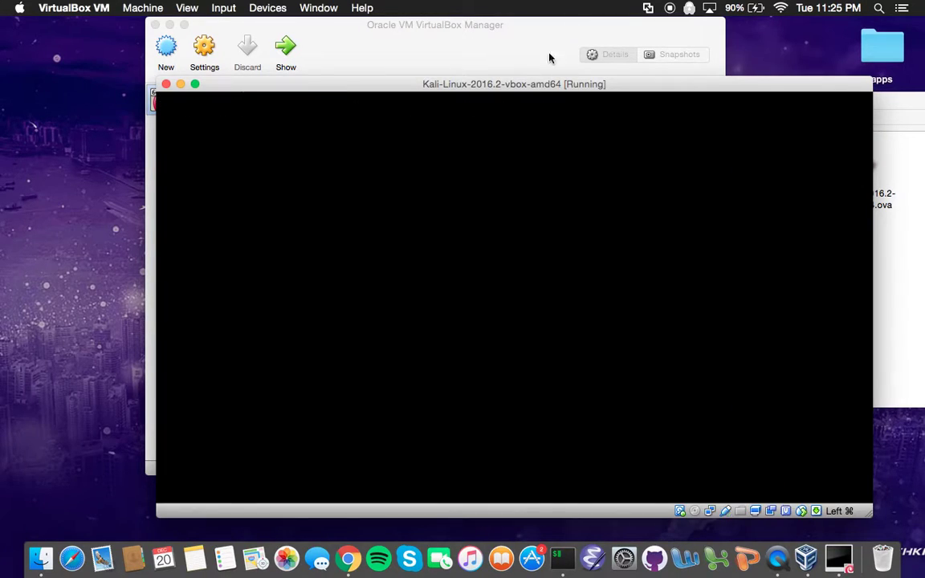
left_click(517, 62)
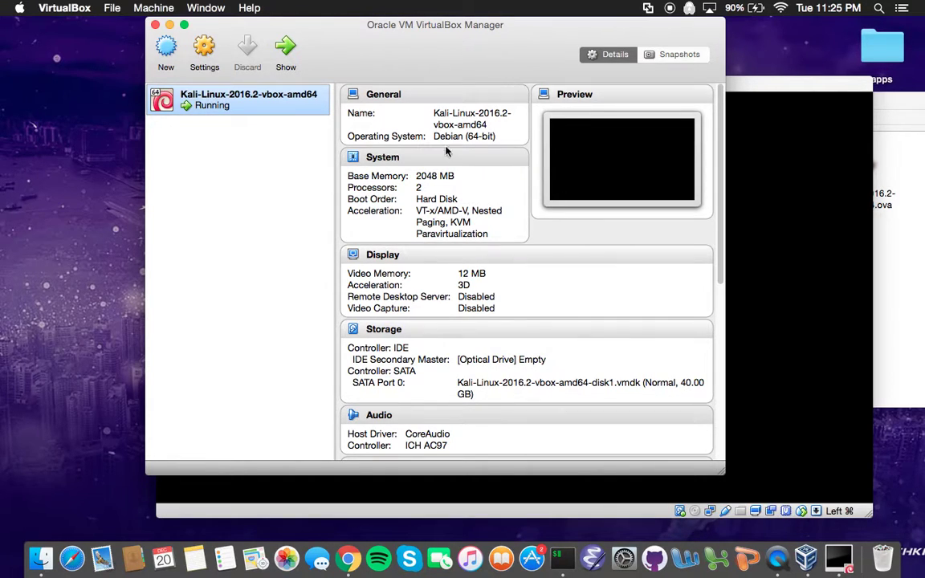
Scroll the Manager details to Description and bring the Kali VM window with its desktop forward.
scroll(431, 255, "down", 10)
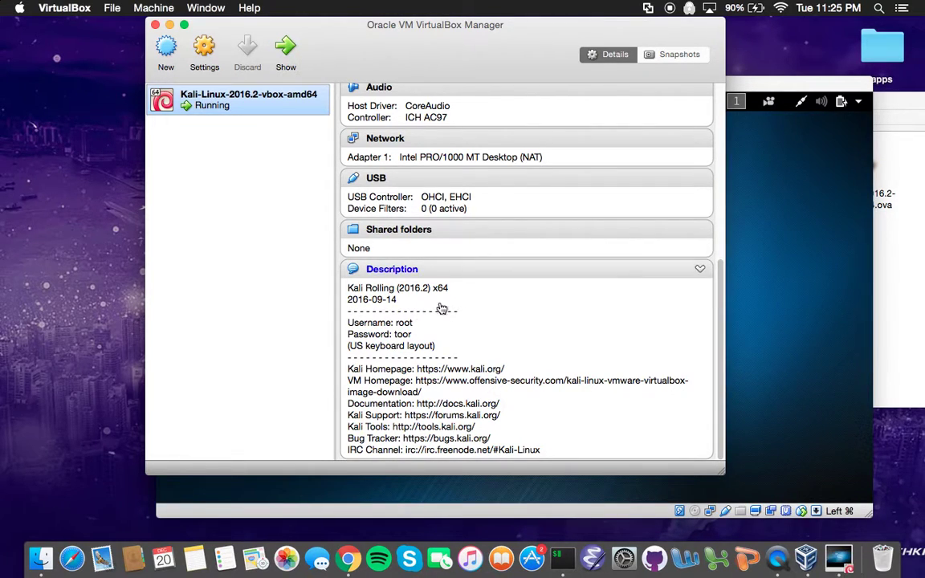
left_click_drag(752, 84, 743, 52)
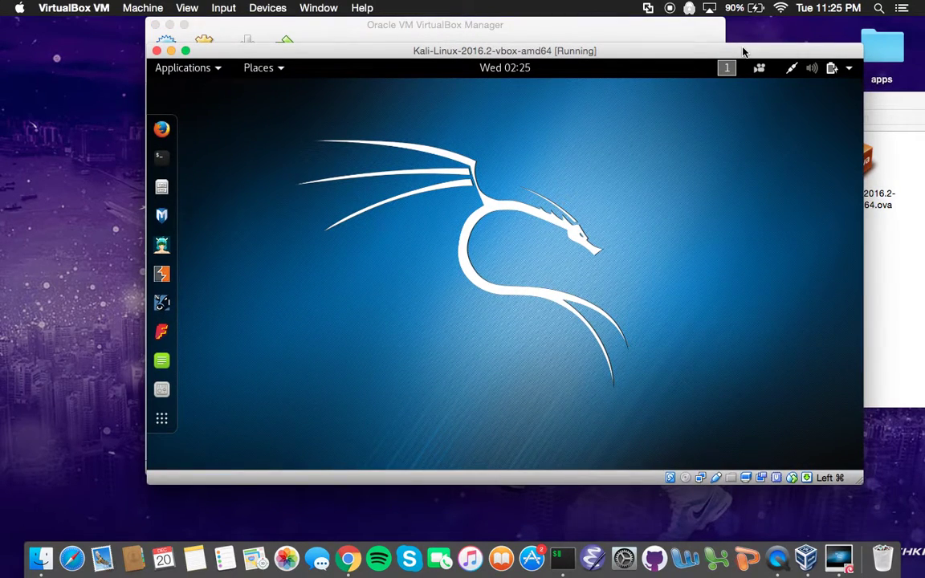